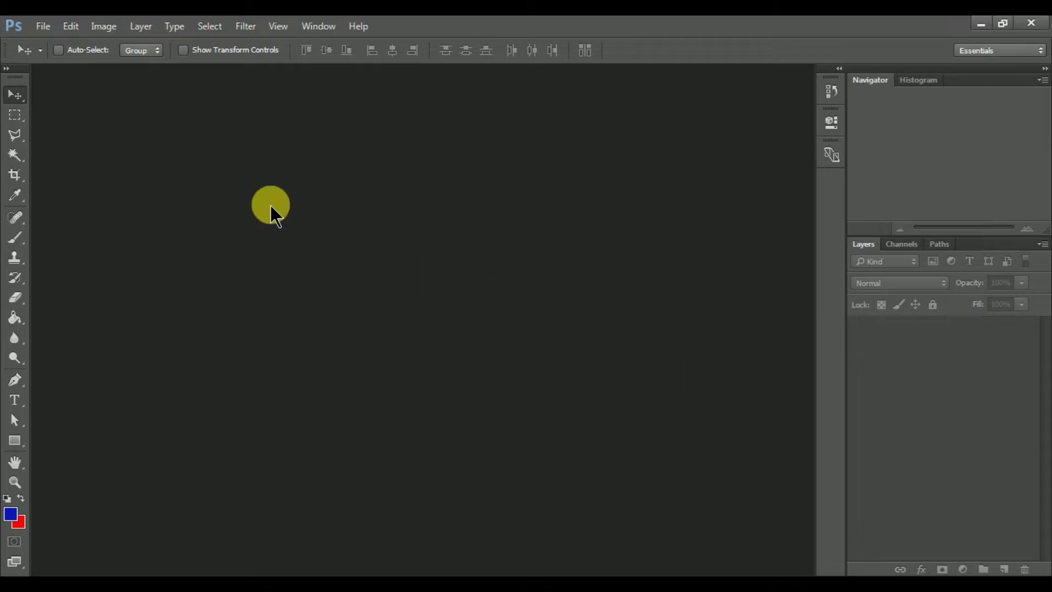
Show the marquee flyout with Rectangular, Elliptical, Single Row and Single Column options.
click(20, 120)
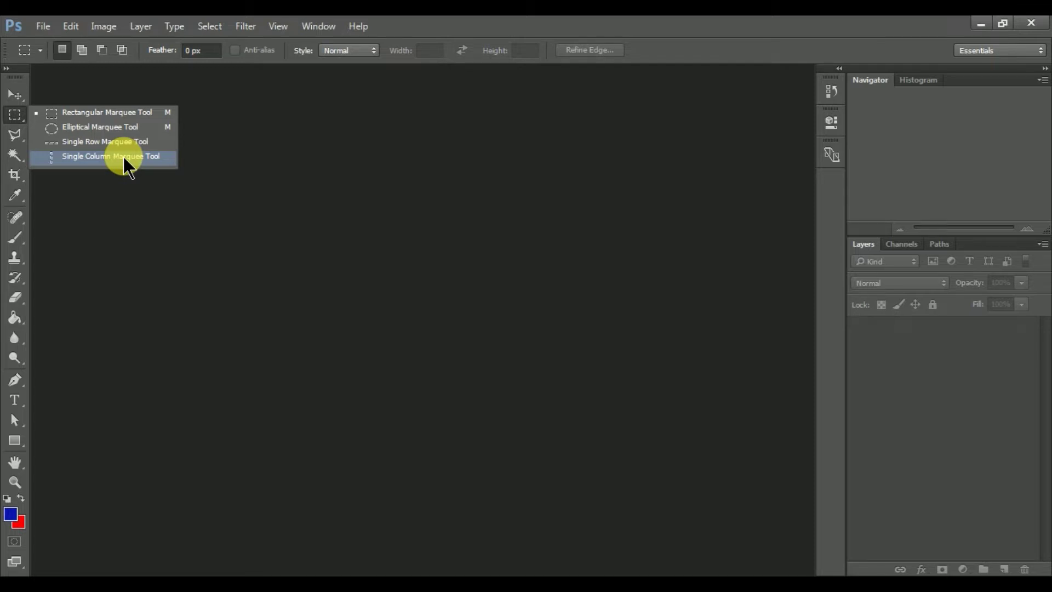
click(47, 26)
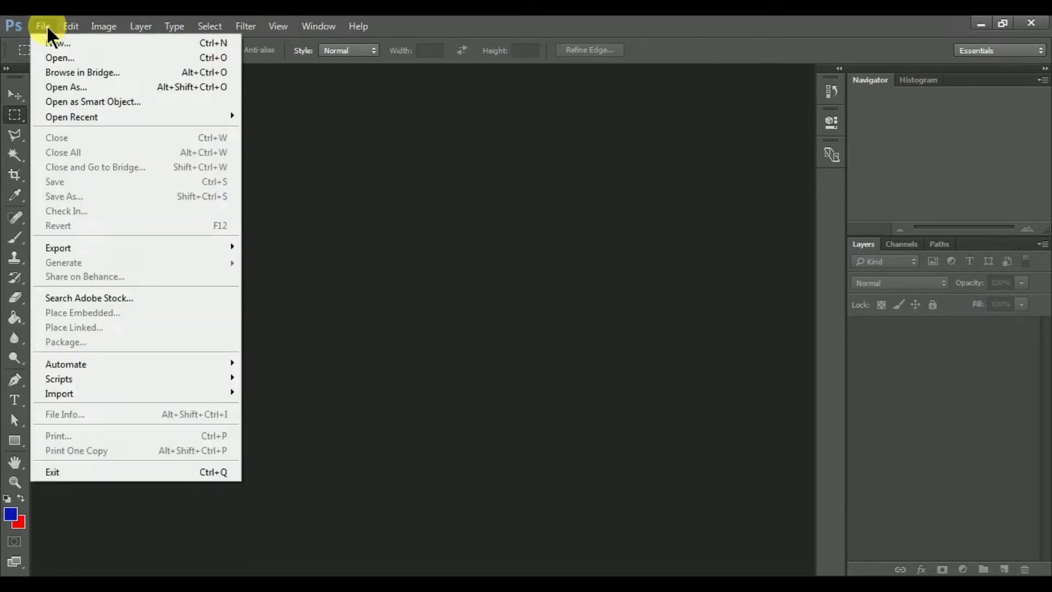
Open the portrait JPG from the American girls folder as a new document.
click(110, 56)
click(374, 111)
click(370, 131)
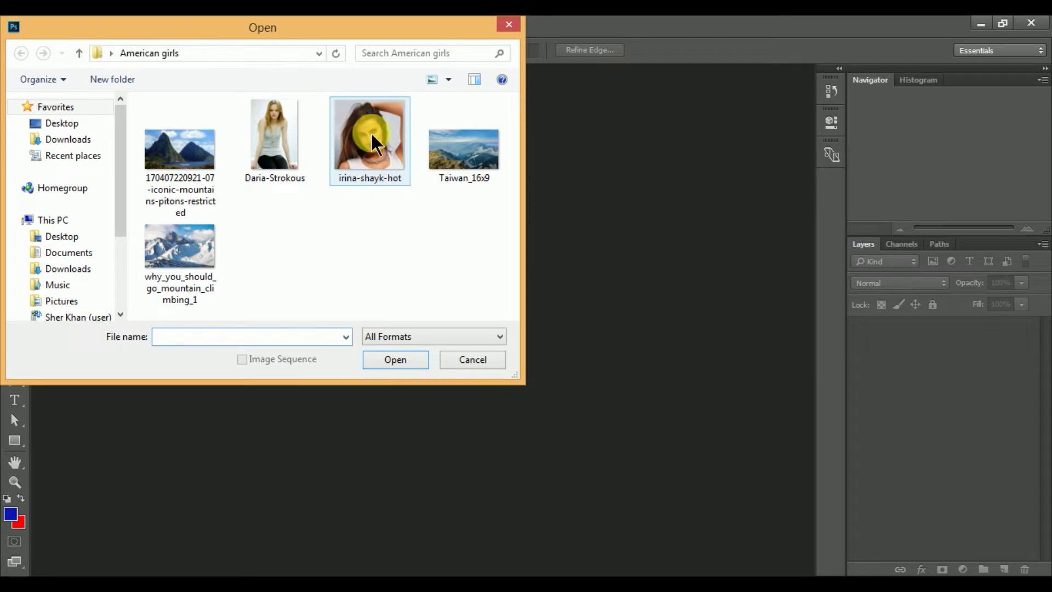
click(370, 132)
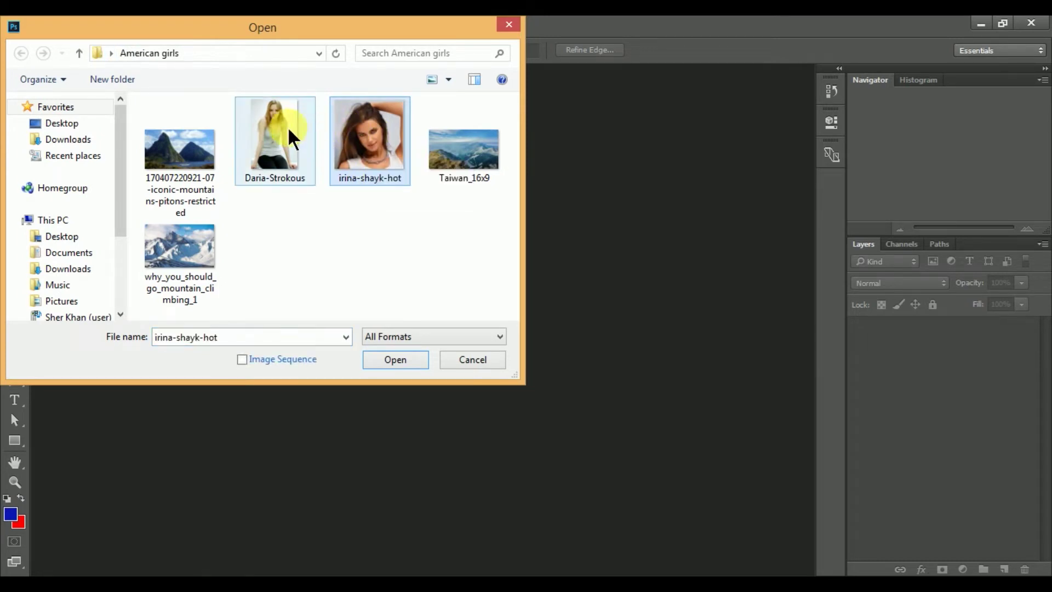
click(284, 126)
click(373, 141)
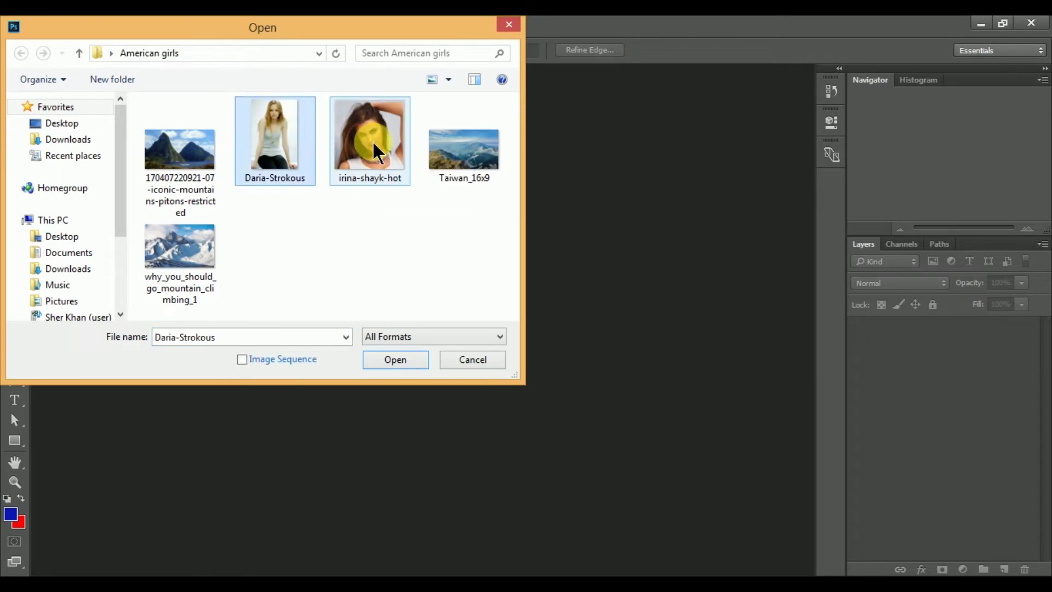
click(400, 358)
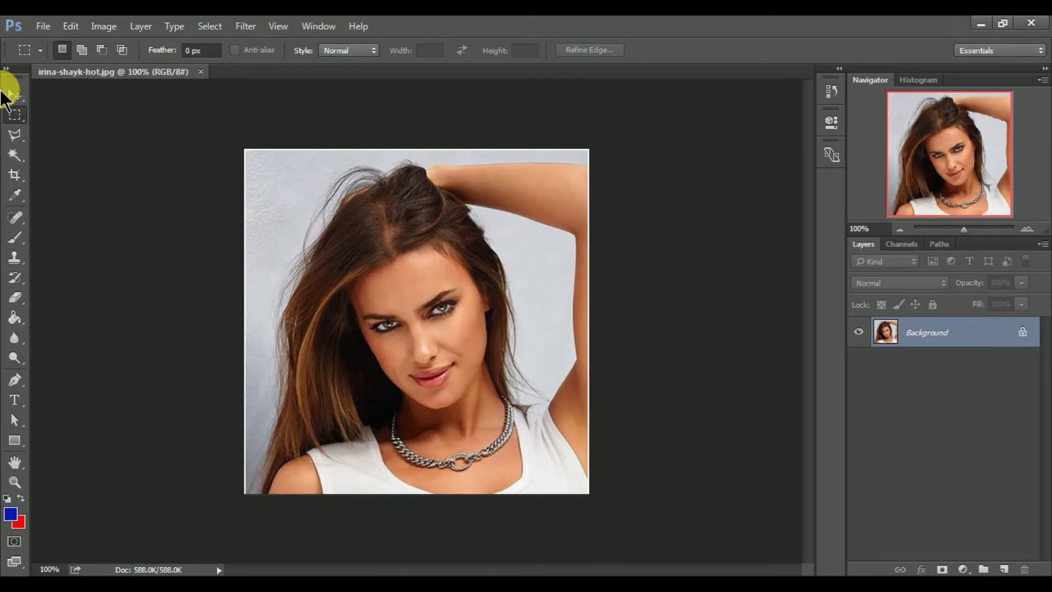
click(16, 96)
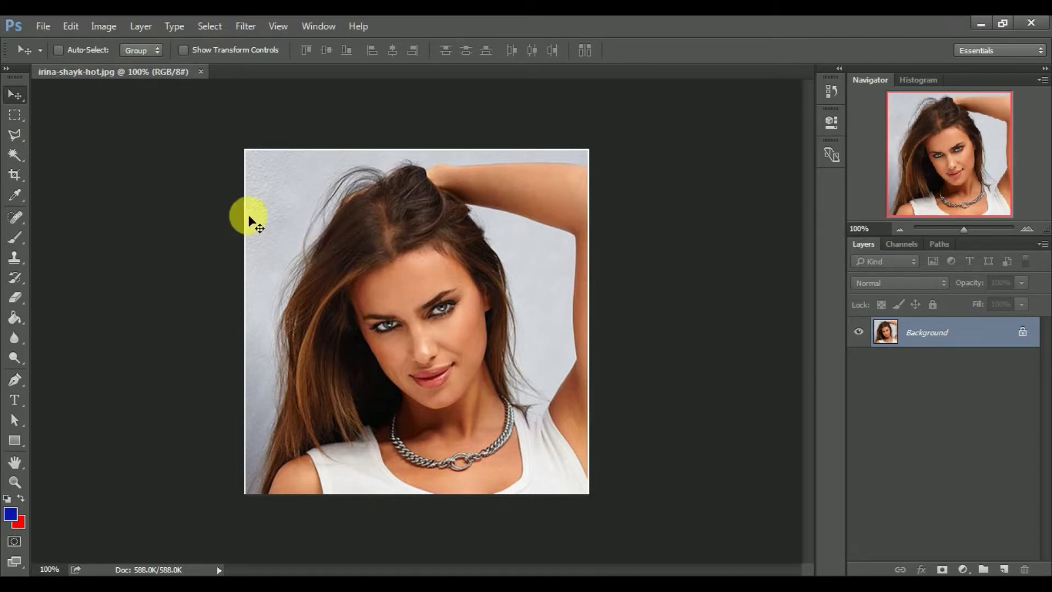
Draw a rectangular marquee selection around the face and shoulders.
click(19, 115)
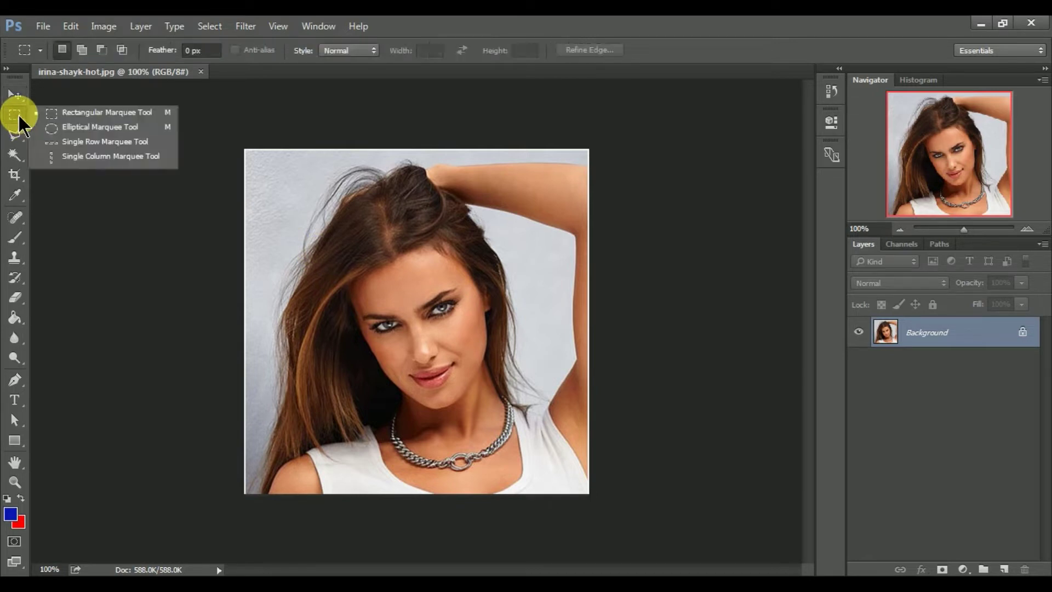
click(100, 112)
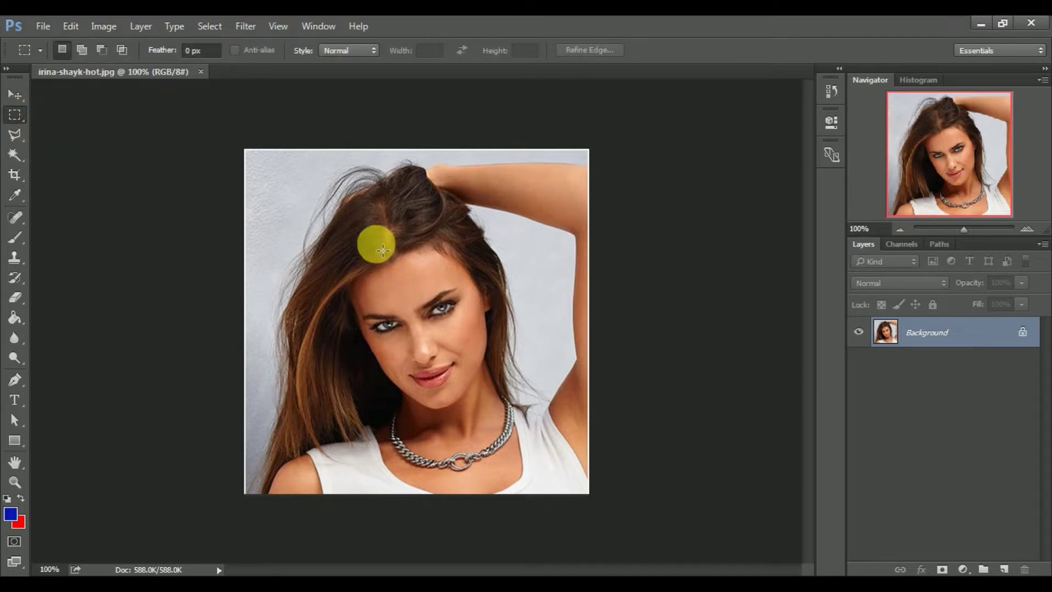
mouse_move(310, 191)
mouse_down()
mouse_move(523, 440)
mouse_move(547, 454)
mouse_up()
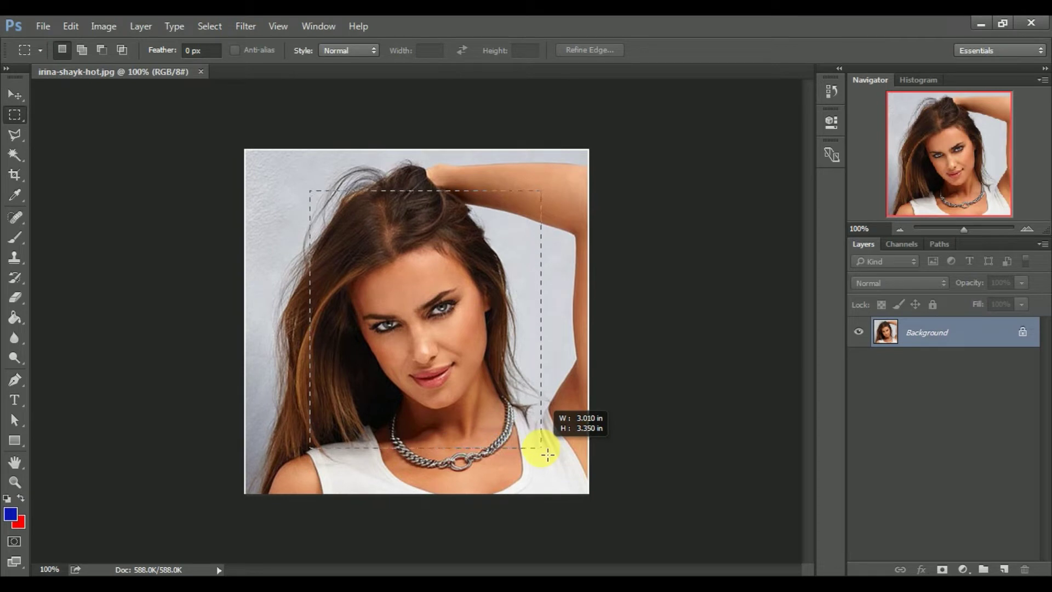
drag(547, 454, 539, 450)
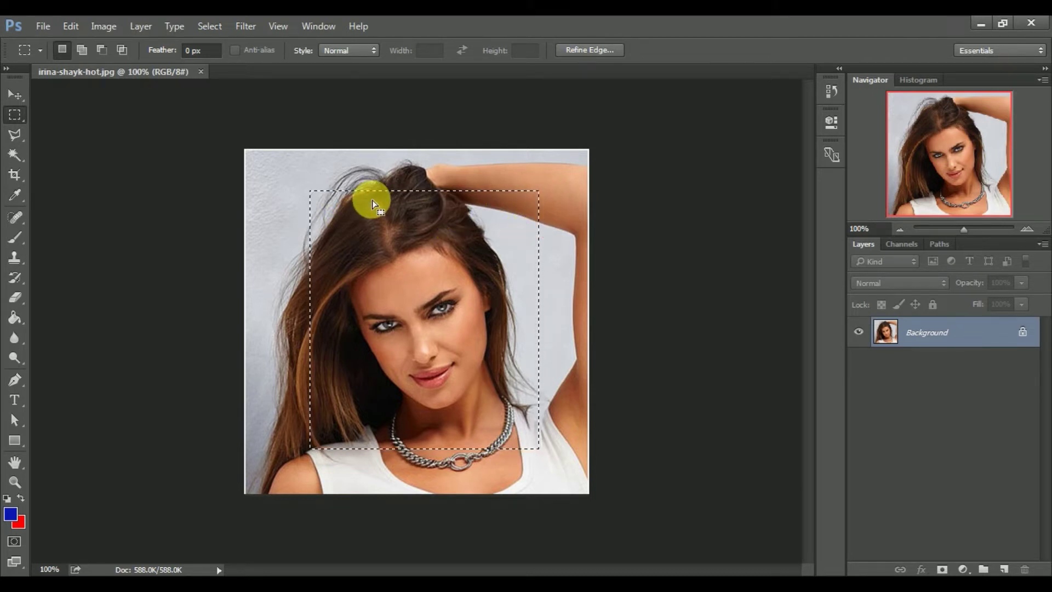
Nudge the selected face pixels slightly up and right with the Move tool.
click(14, 96)
mouse_move(383, 328)
mouse_down()
mouse_move(310, 278)
mouse_move(412, 277)
mouse_move(413, 265)
mouse_up()
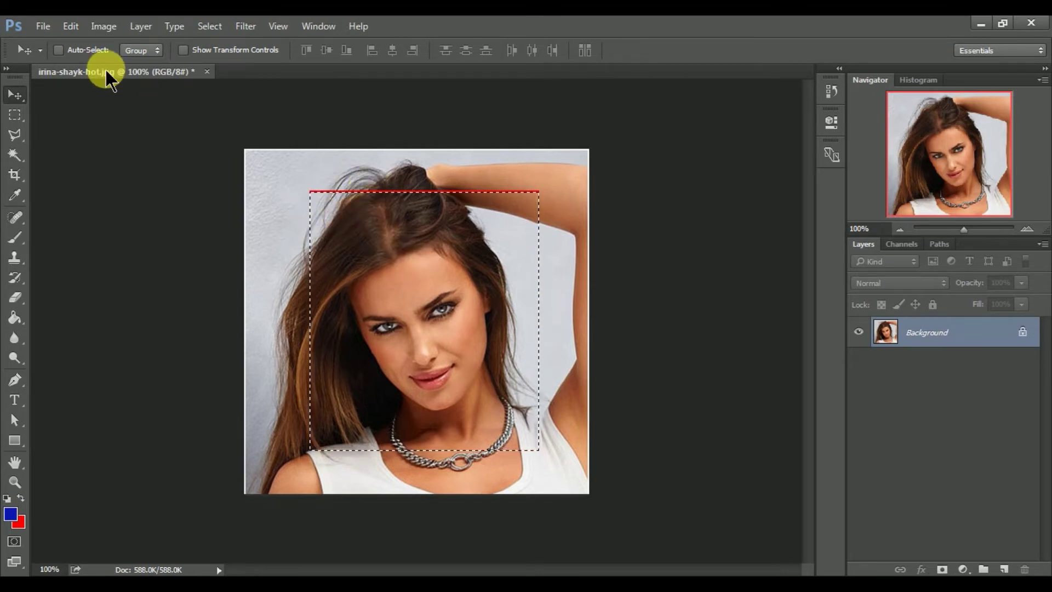
click(73, 26)
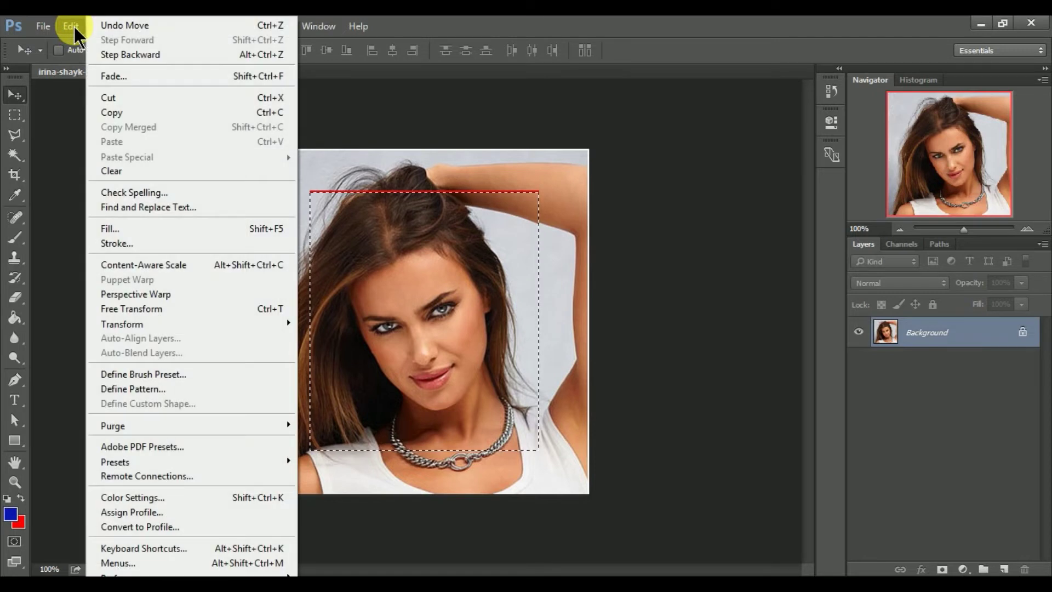
Undo the pixel shift, then copy and paste the face area onto a new Layer 1.
click(182, 55)
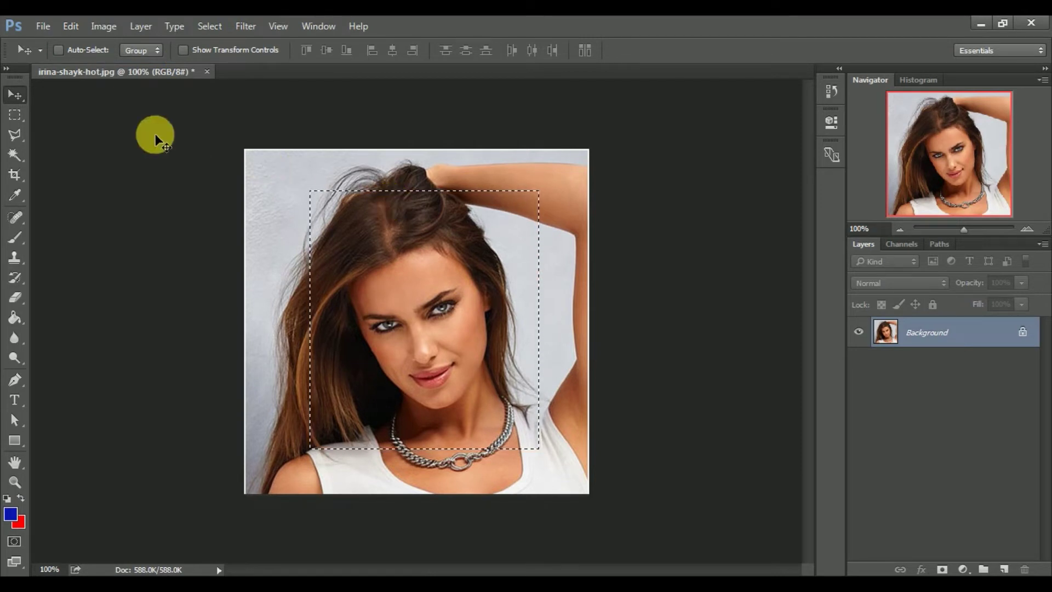
click(71, 25)
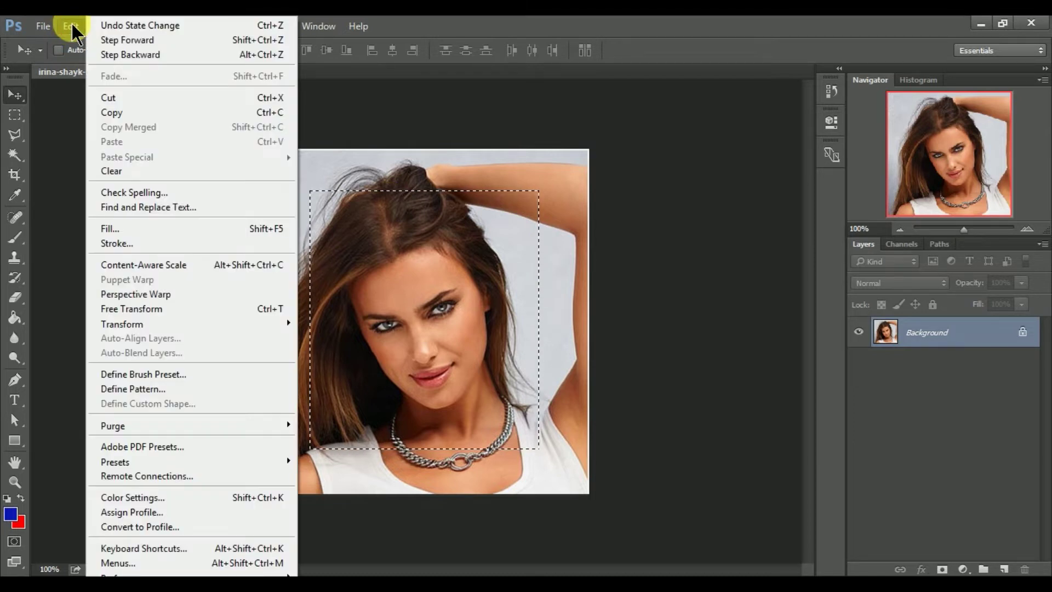
click(158, 119)
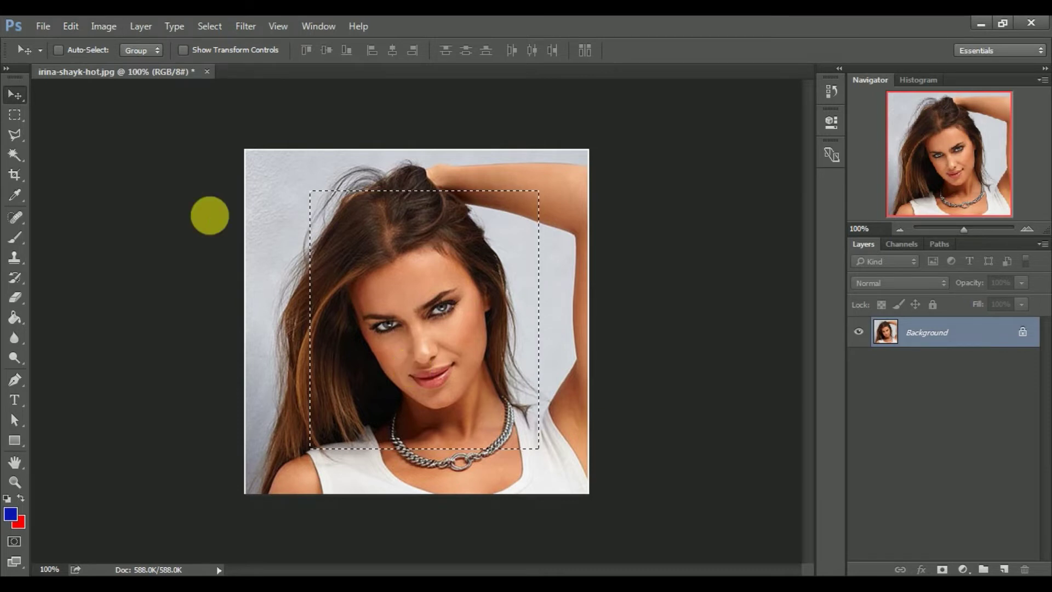
click(69, 25)
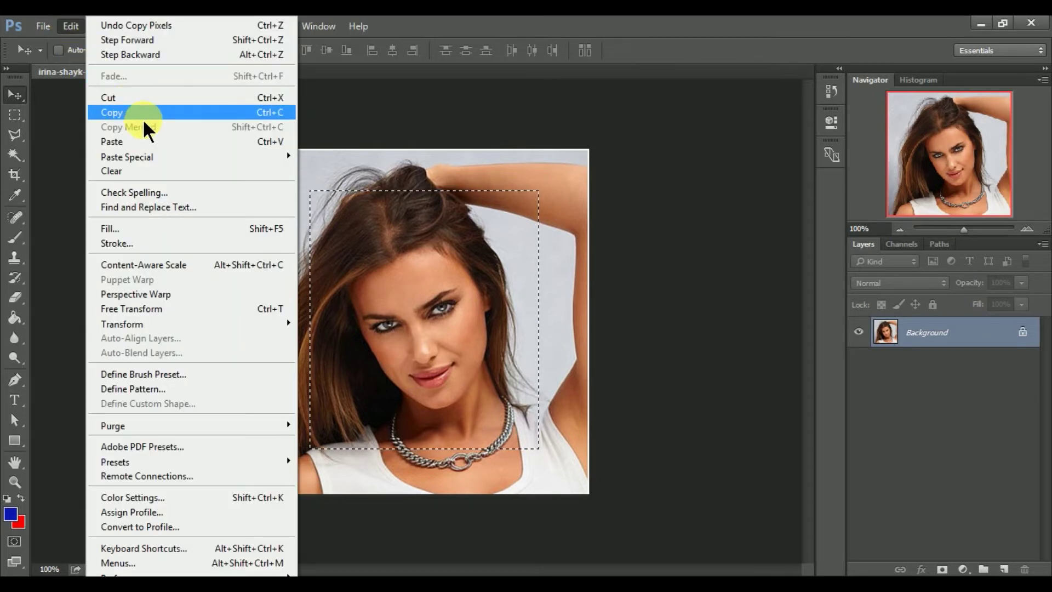
click(146, 140)
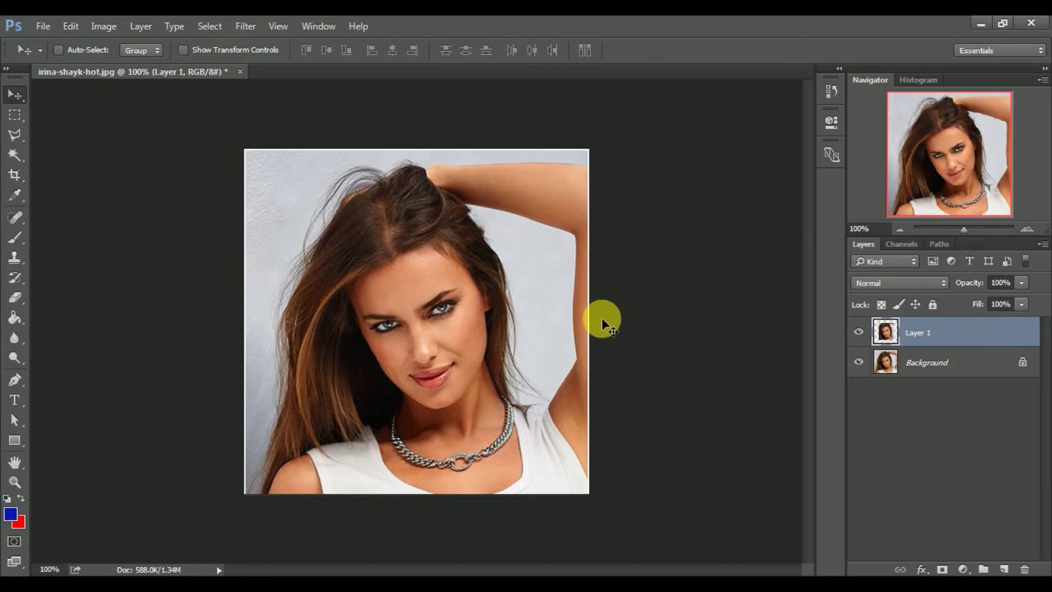
mouse_move(424, 311)
mouse_down()
mouse_move(373, 325)
mouse_move(336, 293)
mouse_move(413, 348)
mouse_move(417, 294)
mouse_move(423, 307)
mouse_move(412, 315)
mouse_move(429, 303)
mouse_move(421, 317)
mouse_up()
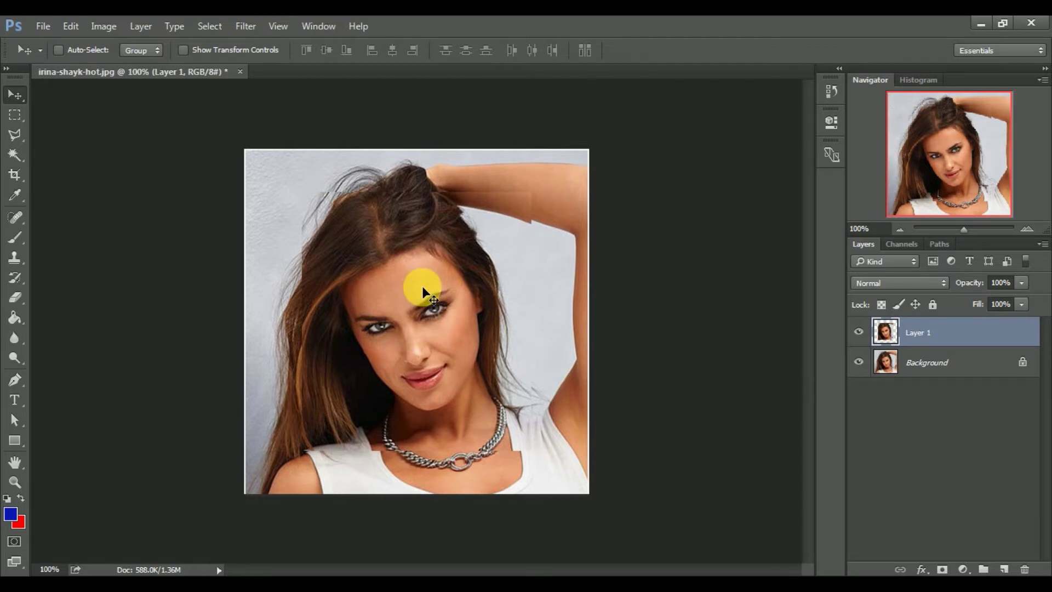
Step backward three times to remove Layer 1 and the marquee selection.
click(68, 25)
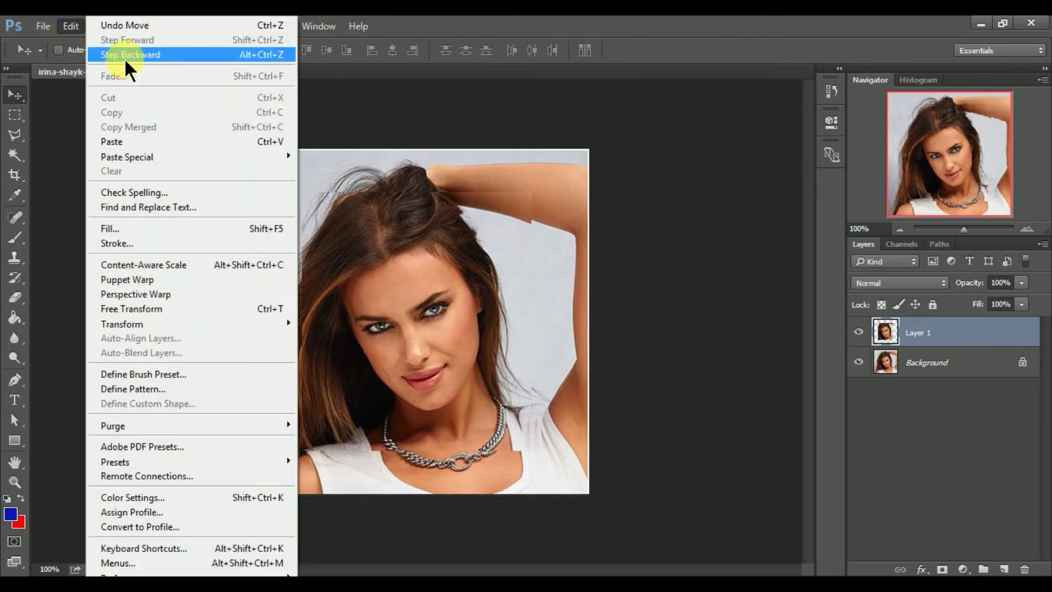
click(125, 57)
click(70, 25)
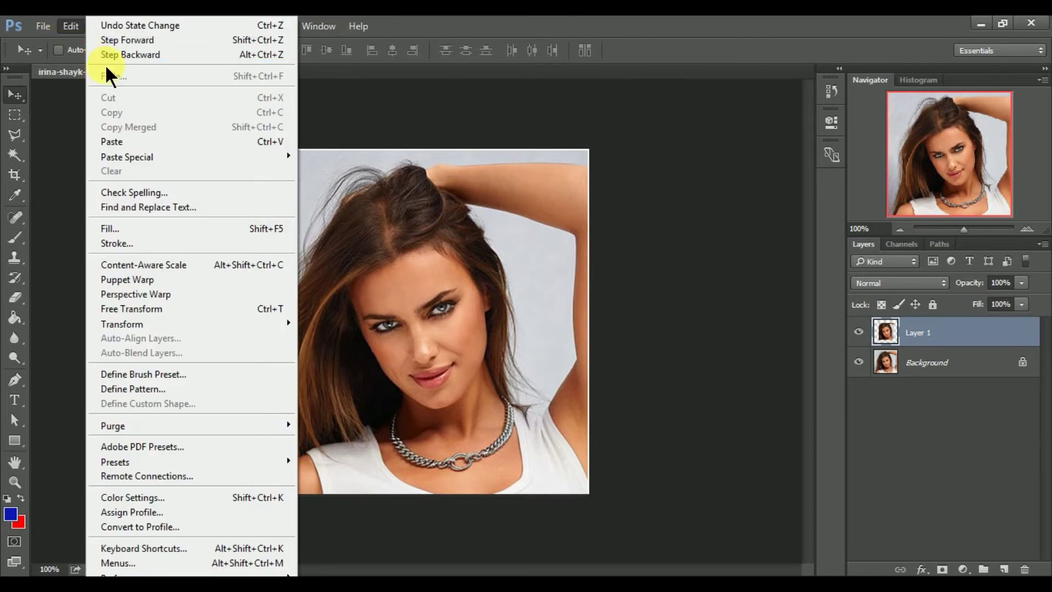
click(106, 55)
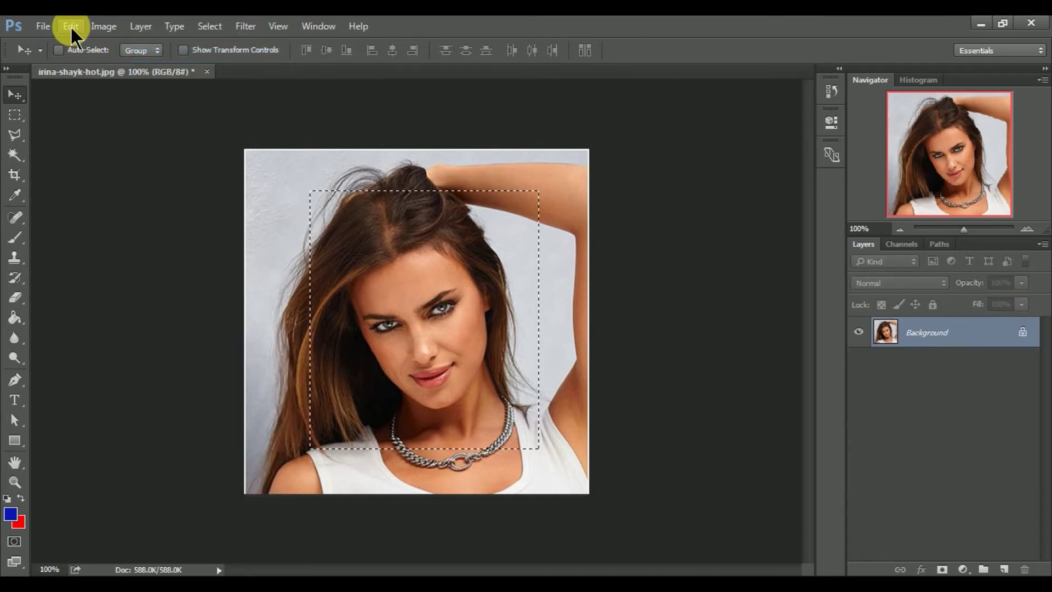
click(71, 26)
click(116, 50)
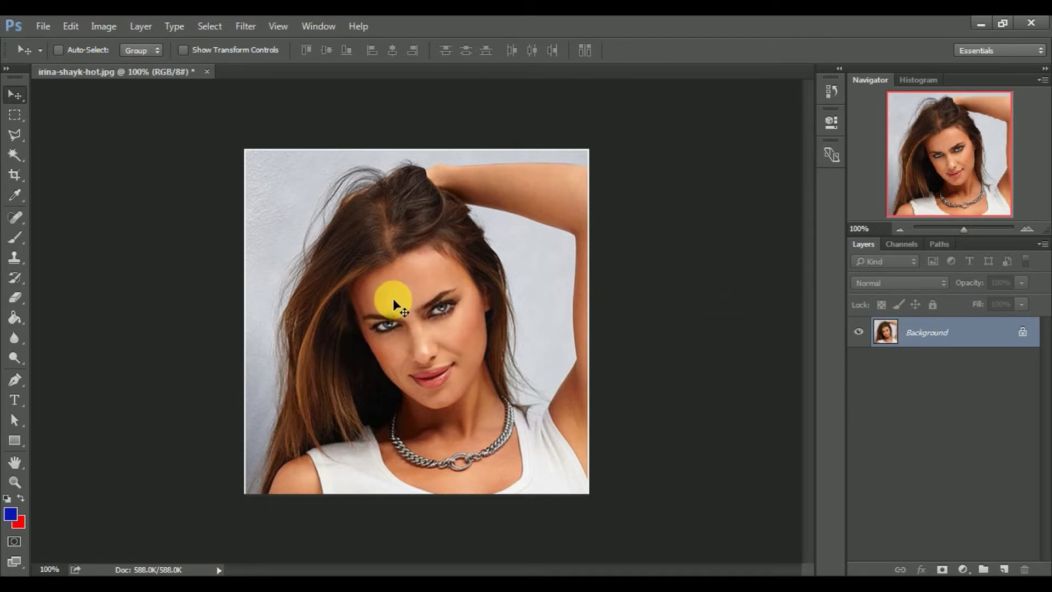
click(15, 118)
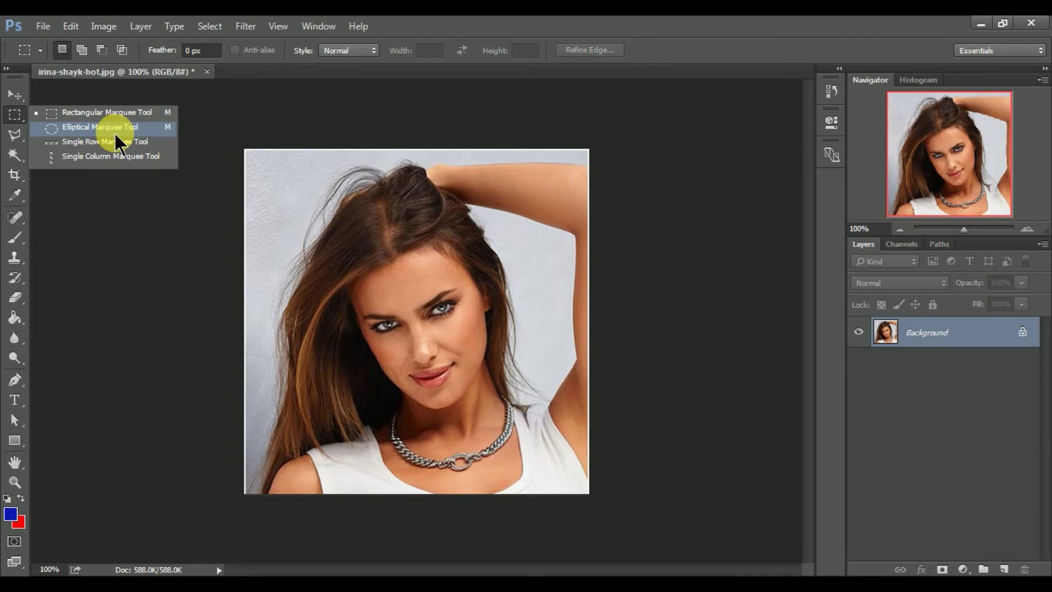
Draw an elliptical selection around the face from the top of the head to the neck.
click(115, 131)
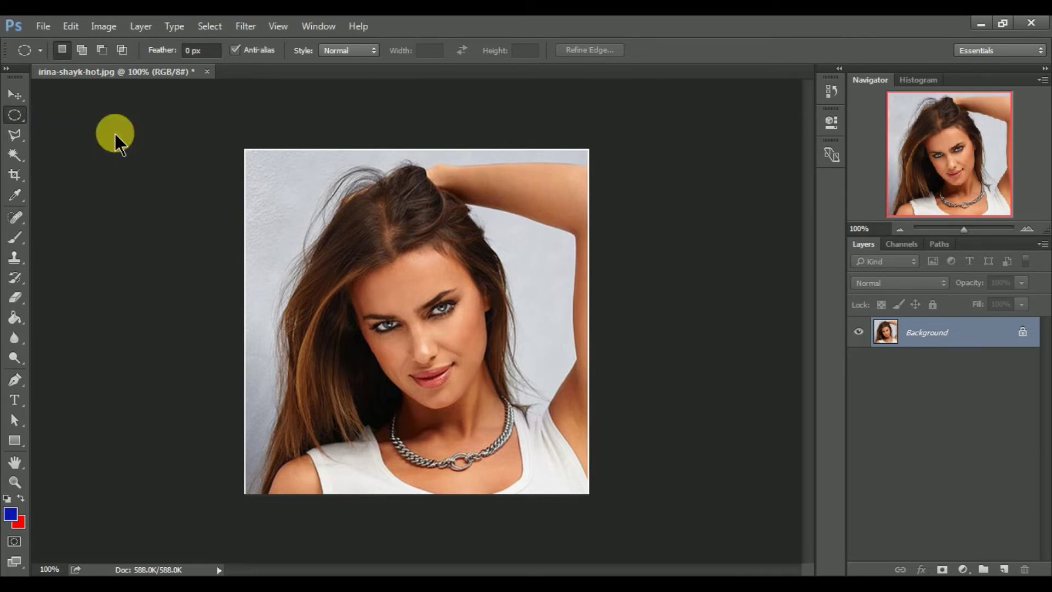
drag(324, 189, 512, 418)
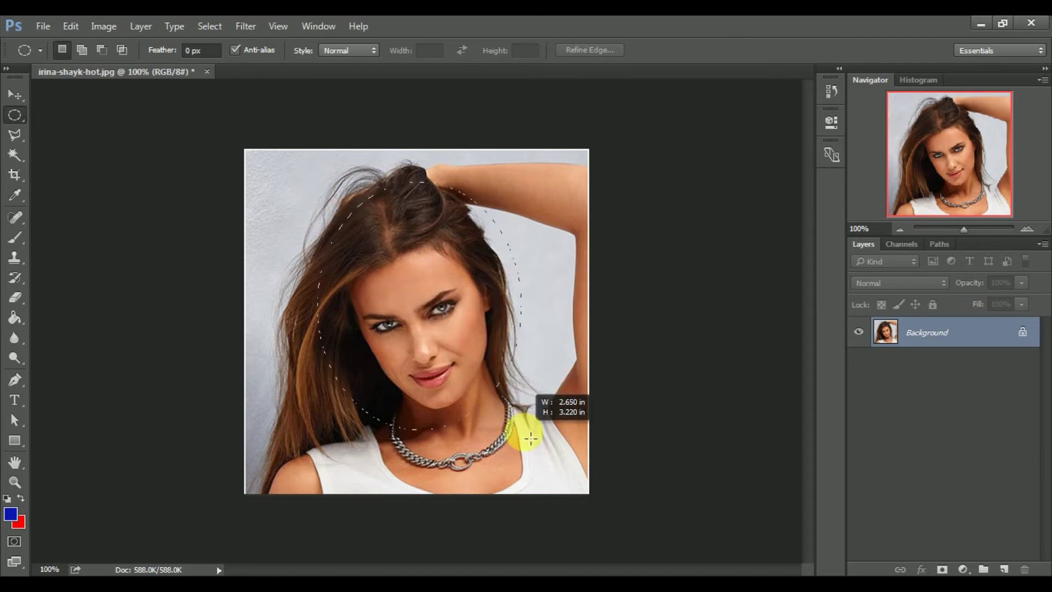
drag(512, 418, 534, 444)
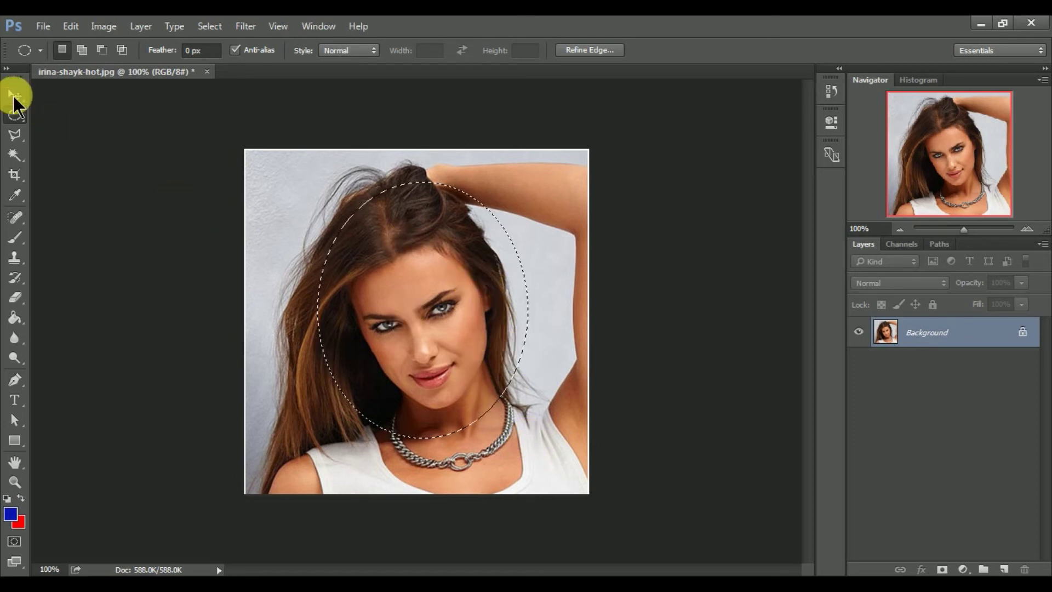
Drag the selected face area with the Move tool, then return it nearly into place.
click(14, 95)
drag(430, 247, 450, 195)
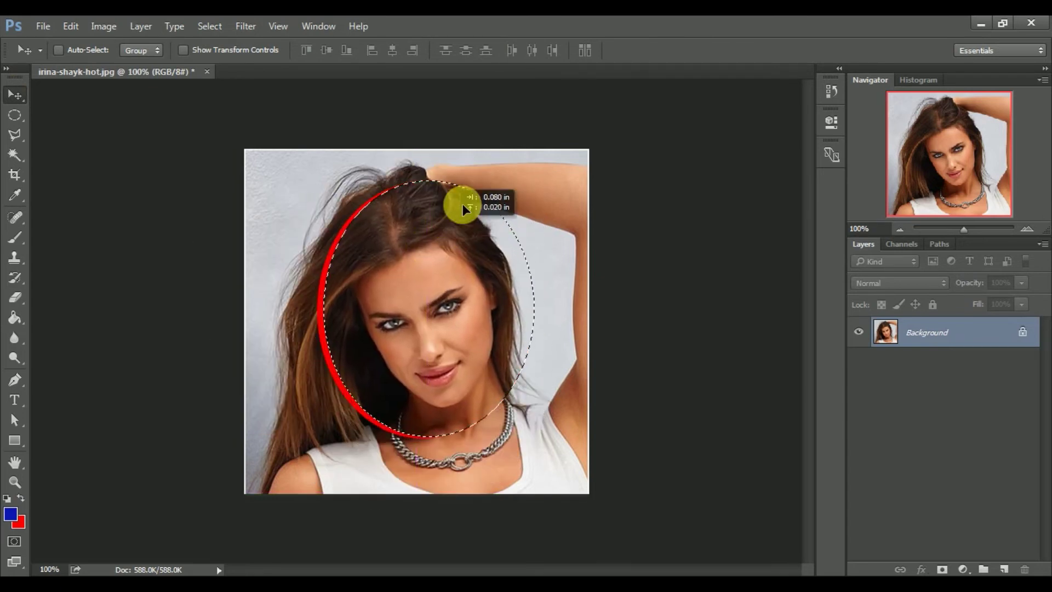
drag(450, 197, 433, 255)
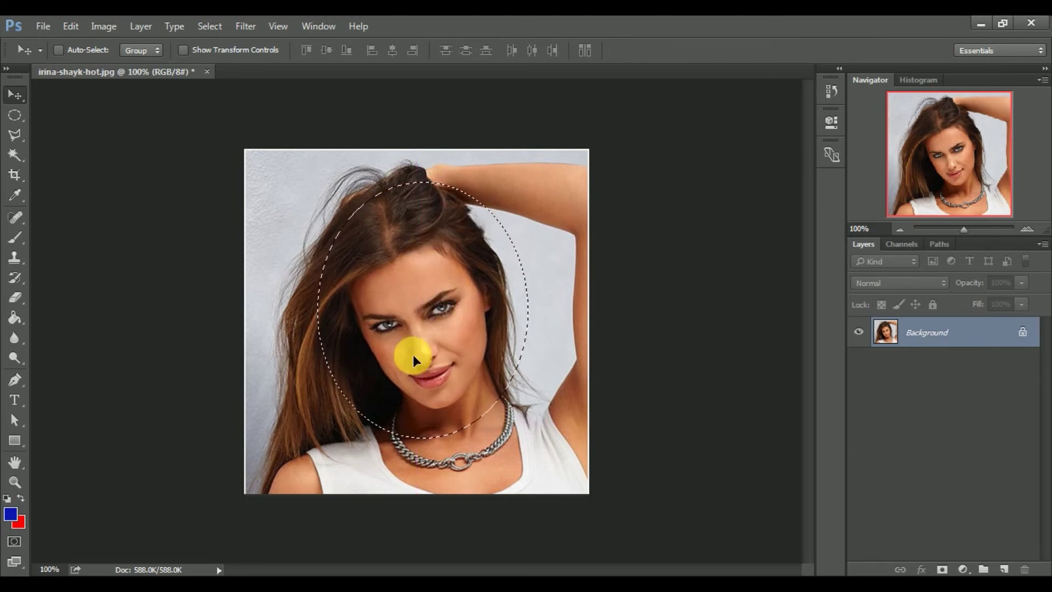
Undo the move, then copy and paste the elliptical face selection onto a new Layer 1.
click(72, 32)
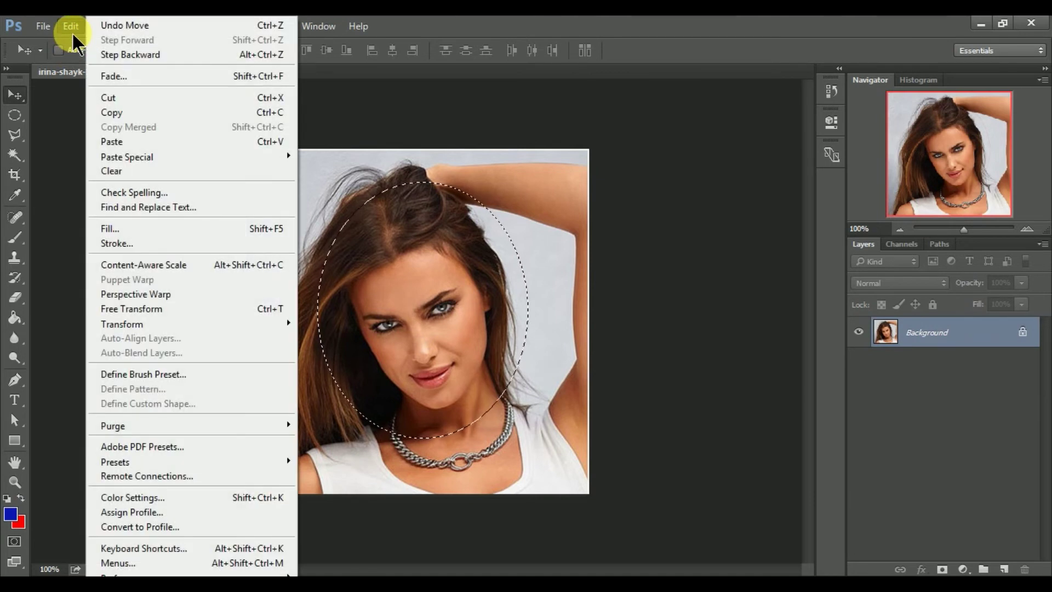
click(163, 57)
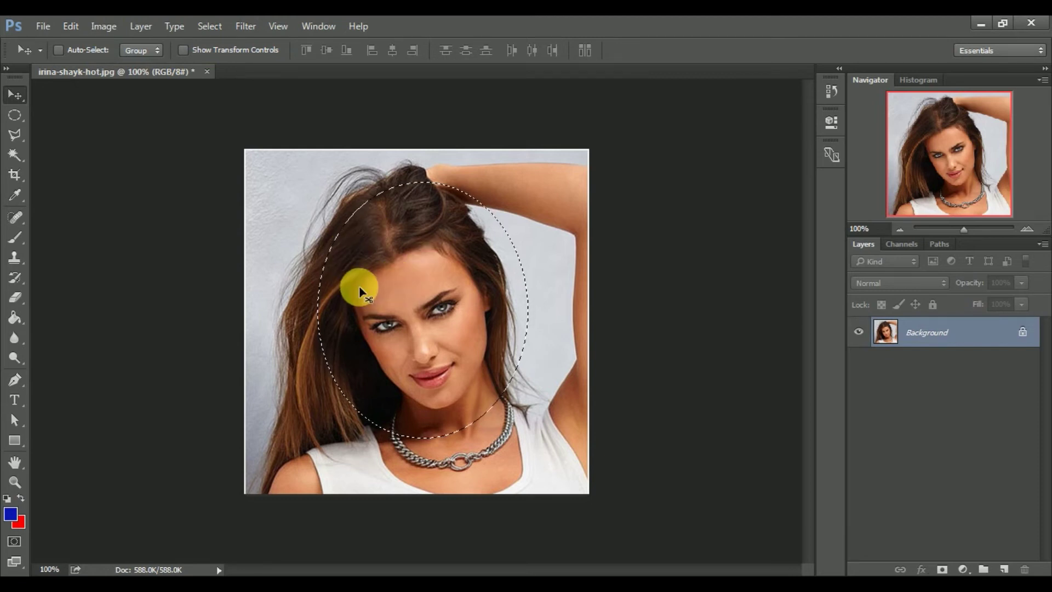
click(71, 26)
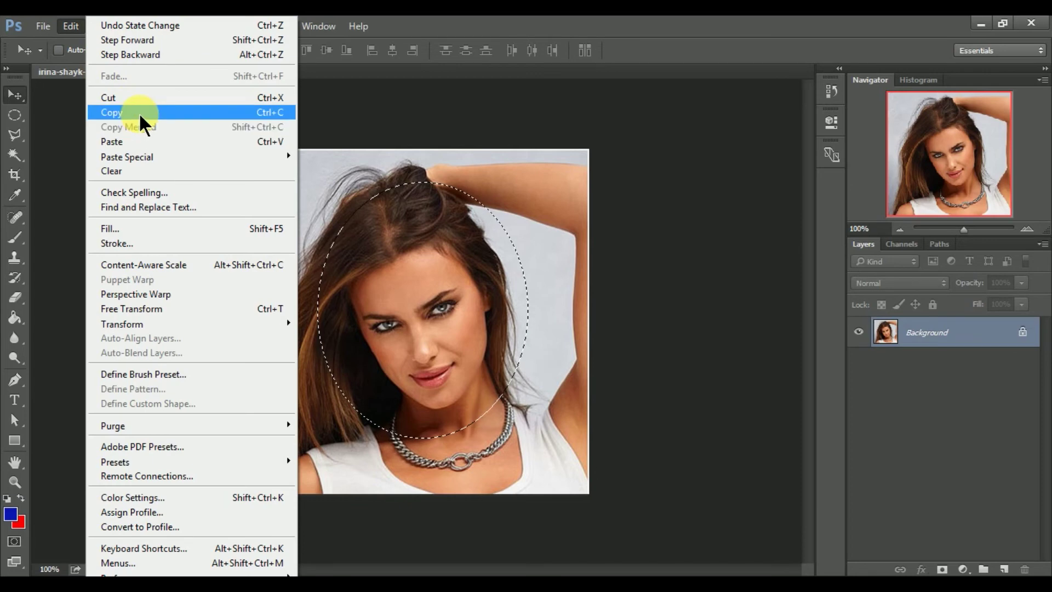
click(138, 112)
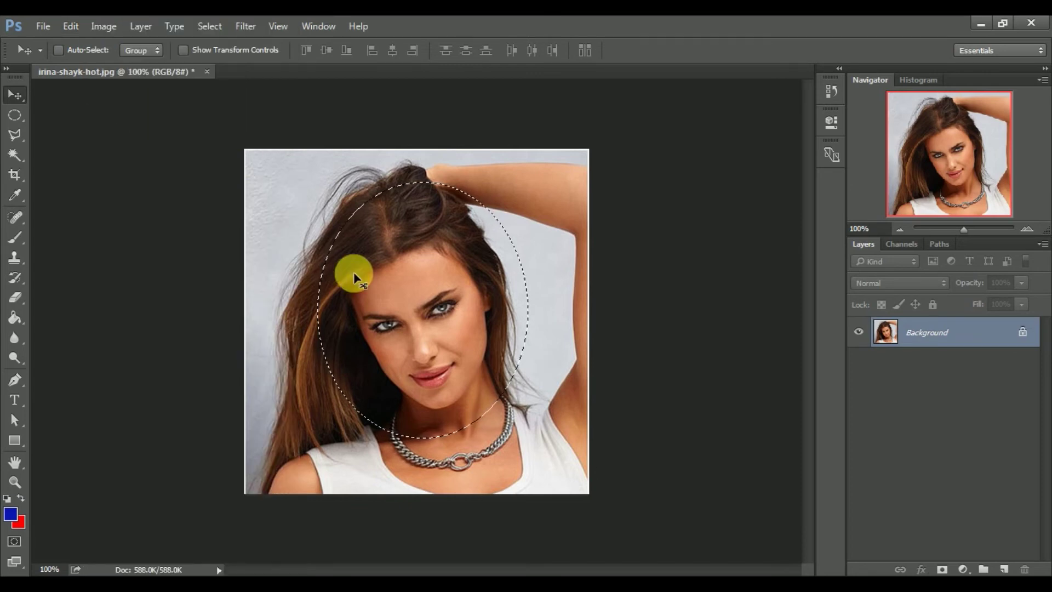
click(73, 23)
click(129, 143)
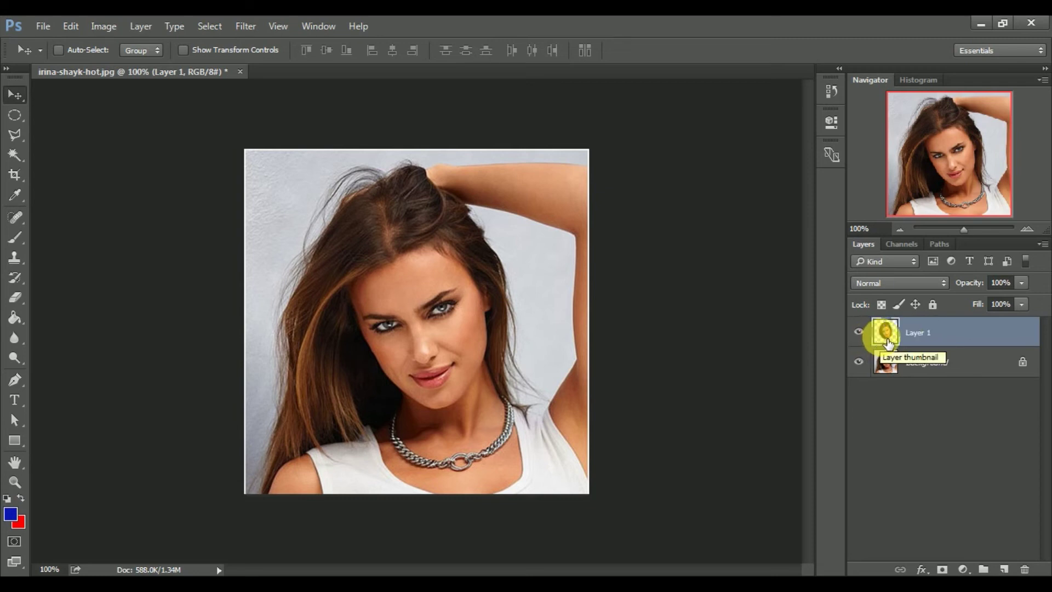
mouse_move(423, 288)
mouse_down()
mouse_move(318, 295)
mouse_move(399, 352)
mouse_move(297, 287)
mouse_move(273, 320)
mouse_move(275, 301)
mouse_move(406, 292)
mouse_move(530, 343)
mouse_move(404, 307)
mouse_move(352, 400)
mouse_move(384, 295)
mouse_move(347, 293)
mouse_move(307, 330)
mouse_move(299, 301)
mouse_move(393, 294)
mouse_move(436, 302)
mouse_up()
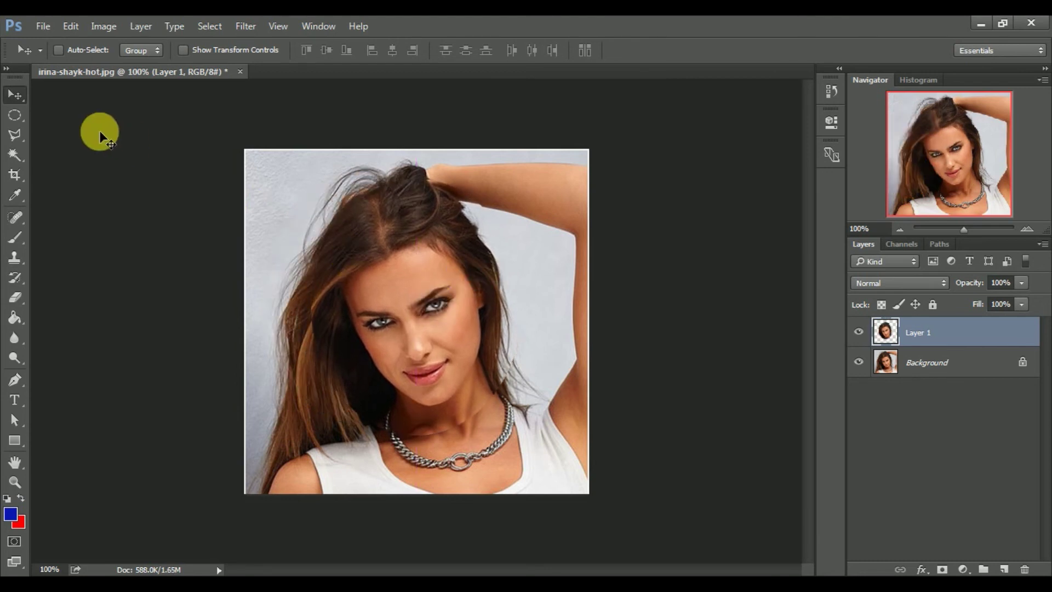
Show and dismiss the marquee shape choices, keeping the Elliptical Marquee active.
click(16, 116)
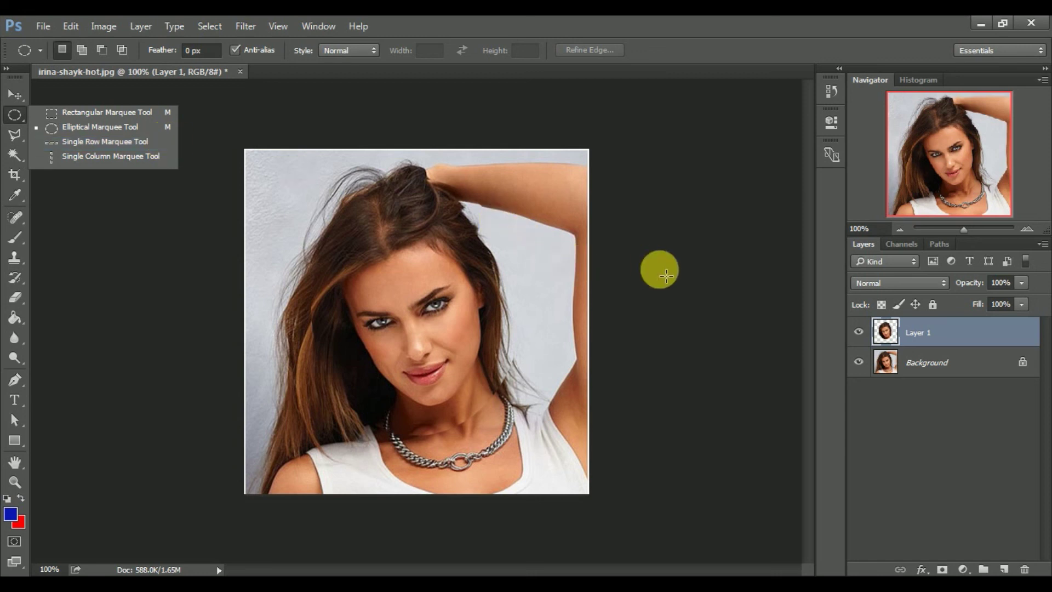
click(665, 276)
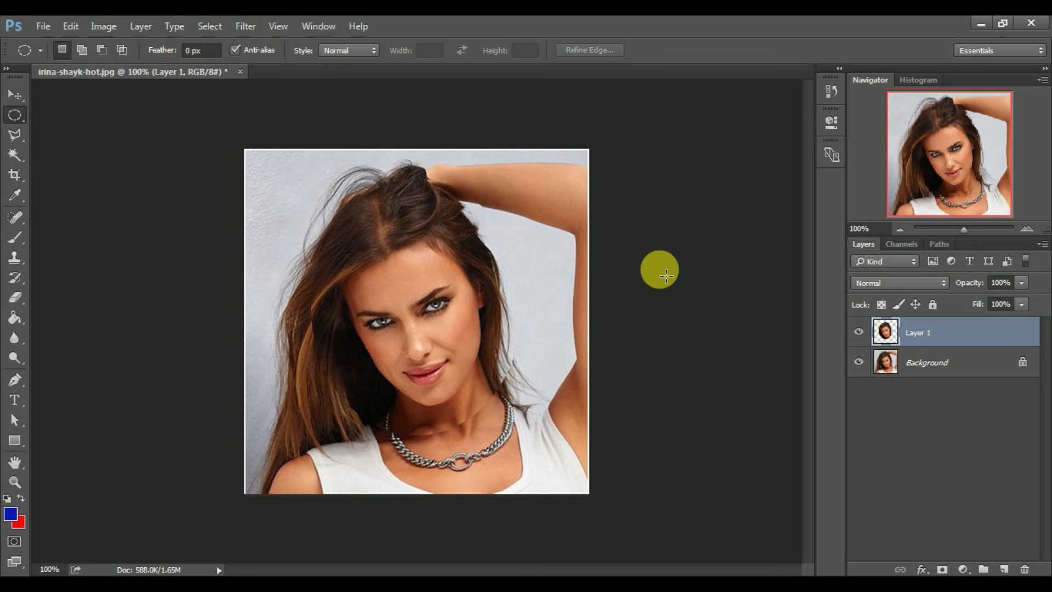